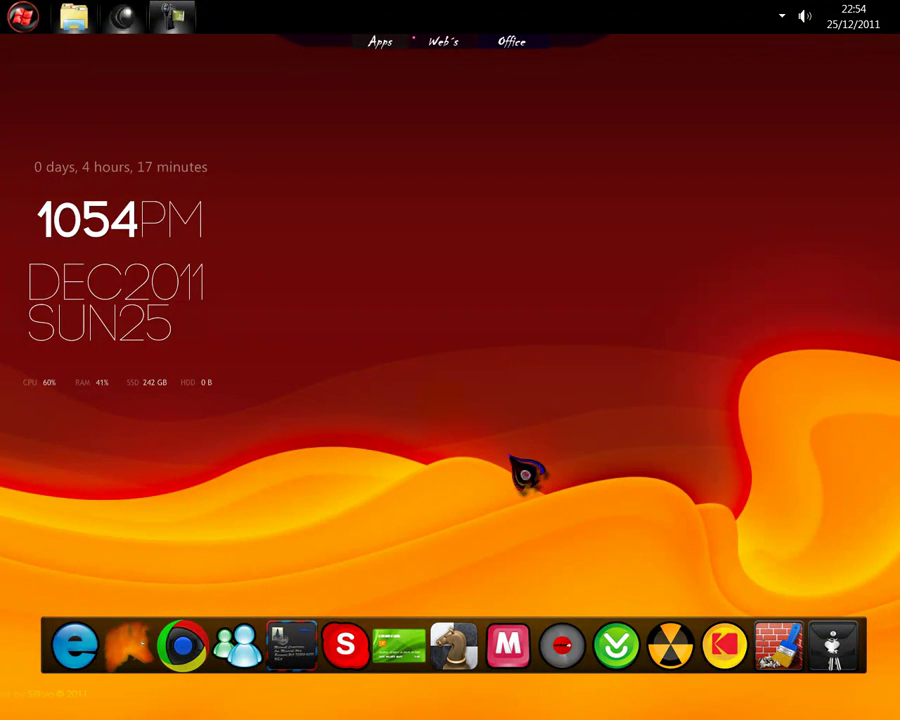
Step: Open the Mis documentos folder in a maximized window and bring up the Ver settings of its folder options
left_click(96, 36)
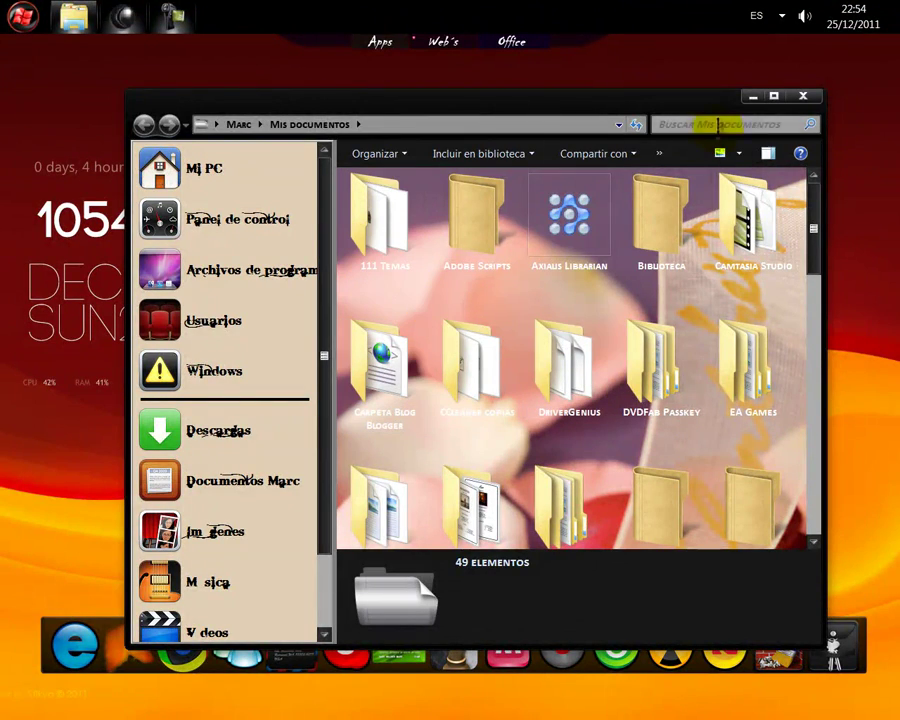
left_click(773, 96)
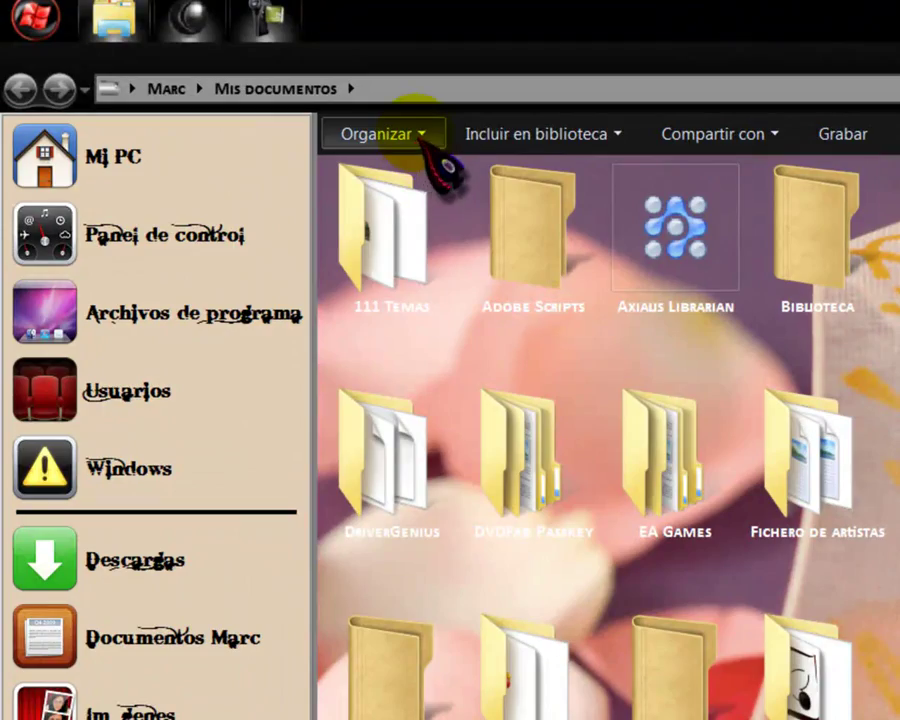
left_click(284, 97)
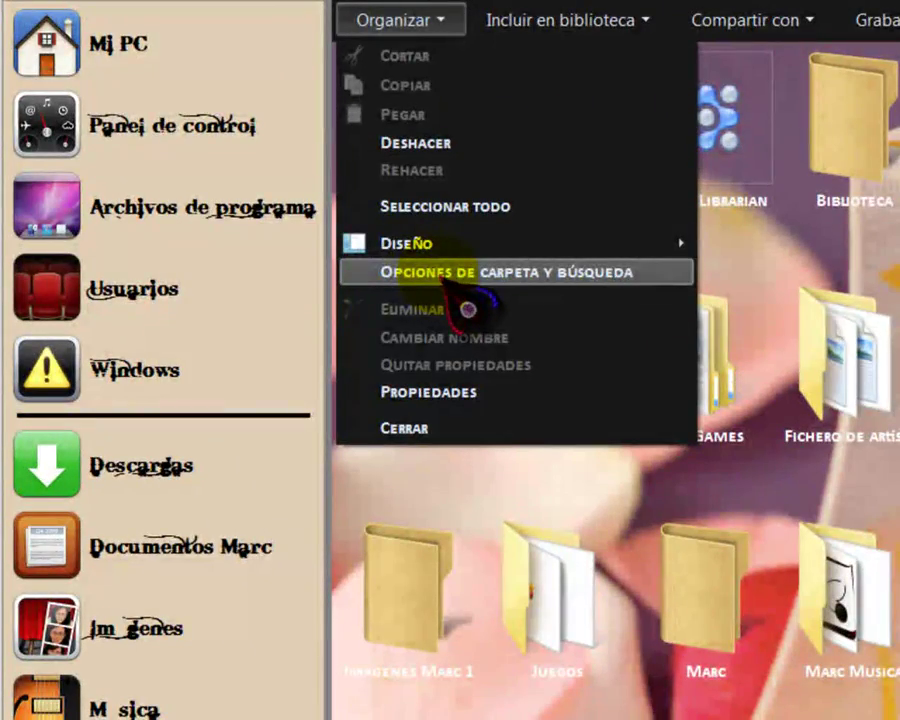
left_click(438, 272)
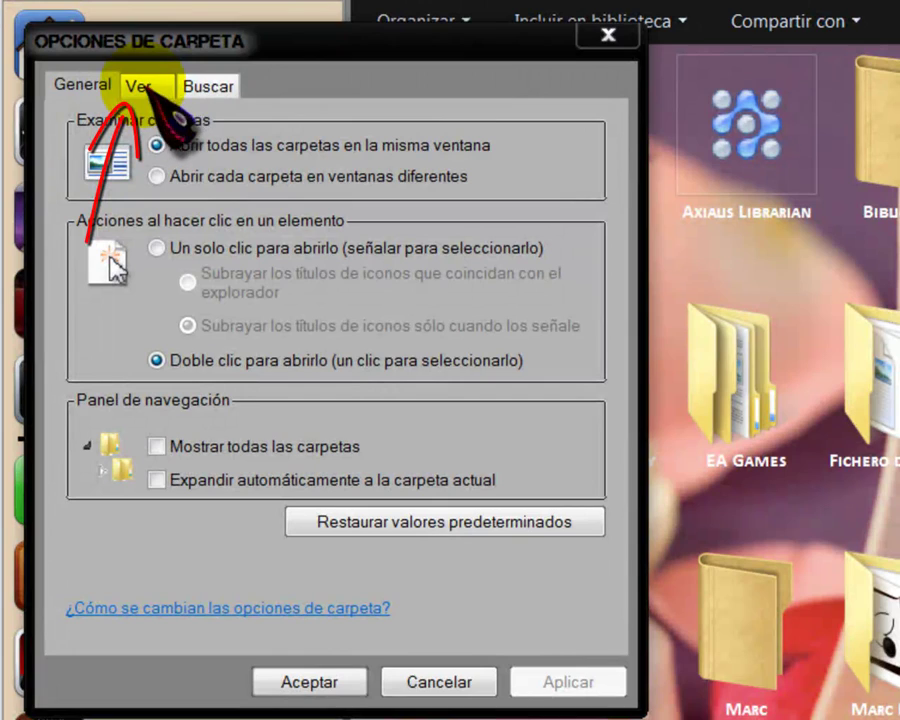
left_click(148, 88)
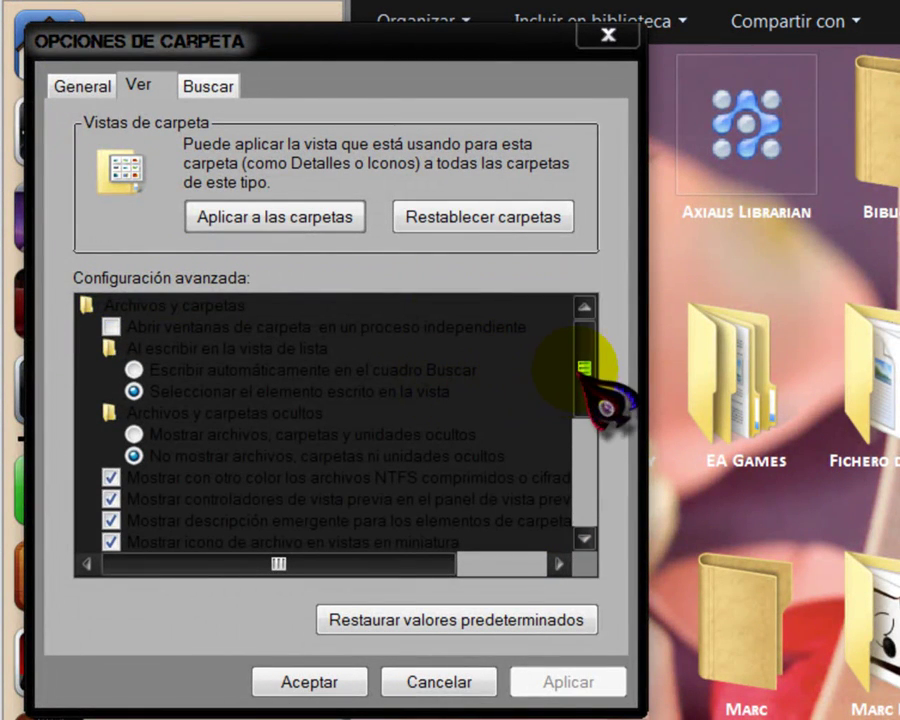
Step: Enable "Usar las casillas para seleccionar elementos" in the advanced settings, apply it and close the folder options
left_click_drag(584, 369, 584, 477)
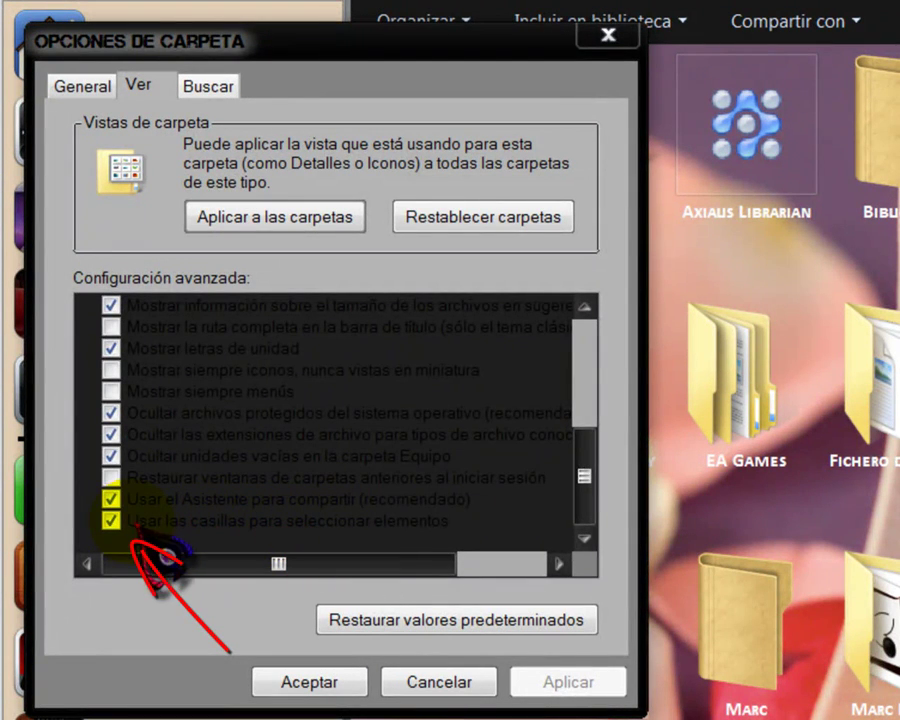
left_click(111, 520)
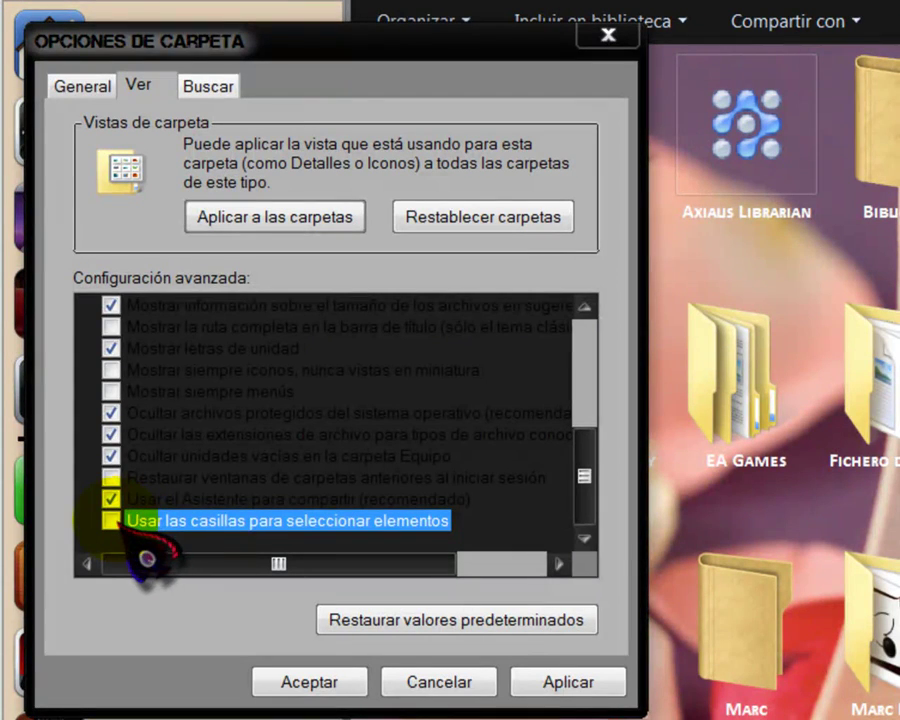
left_click(109, 520)
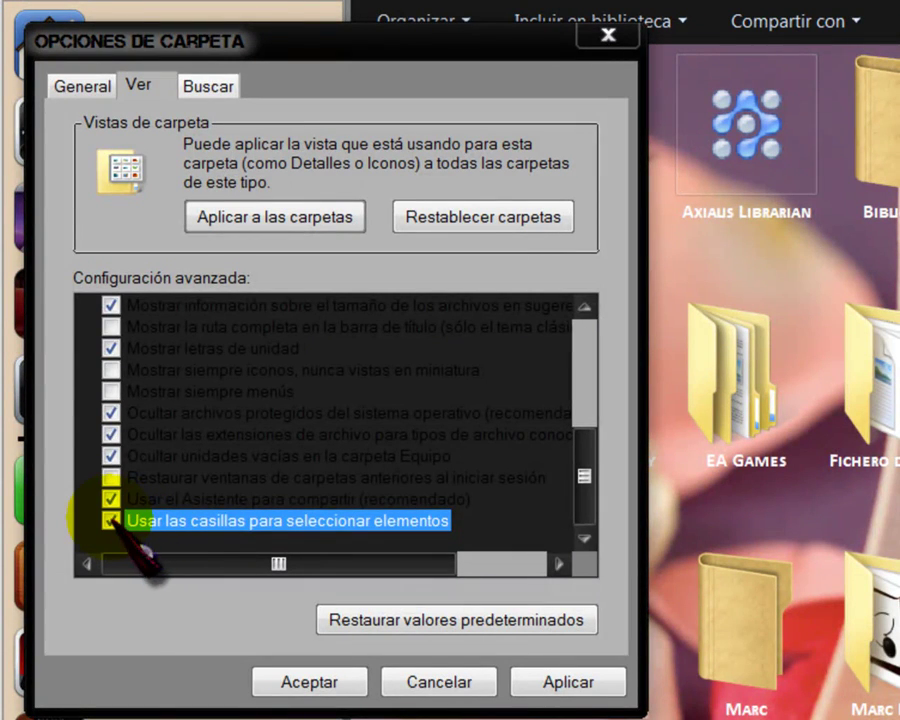
left_click(568, 684)
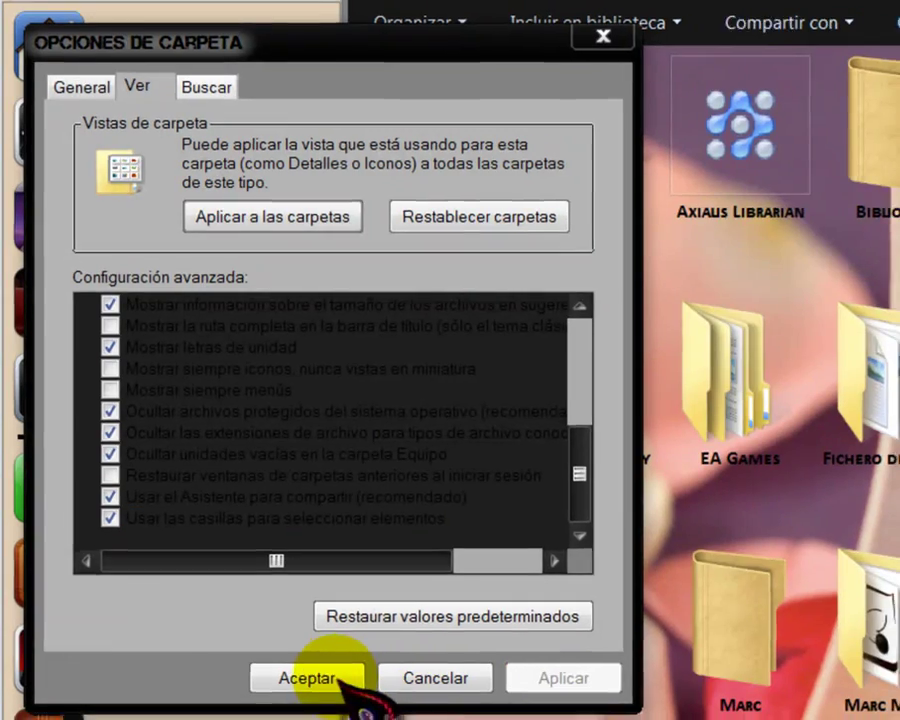
left_click(336, 680)
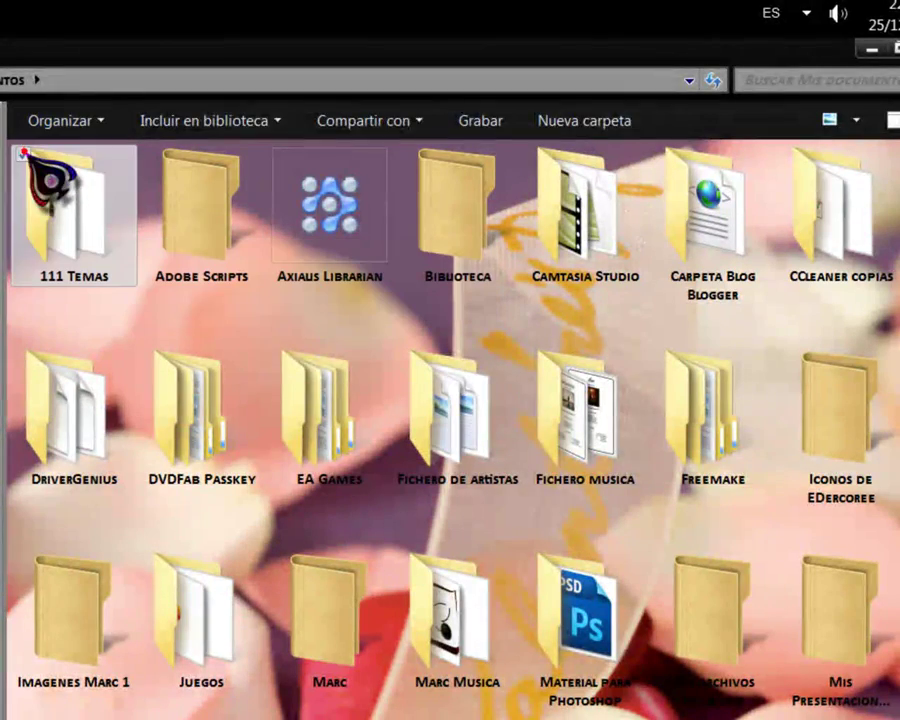
Step: Select the folders 111 Temas, Fichero musica and Material para Photoshop using their check boxes
left_click(23, 154)
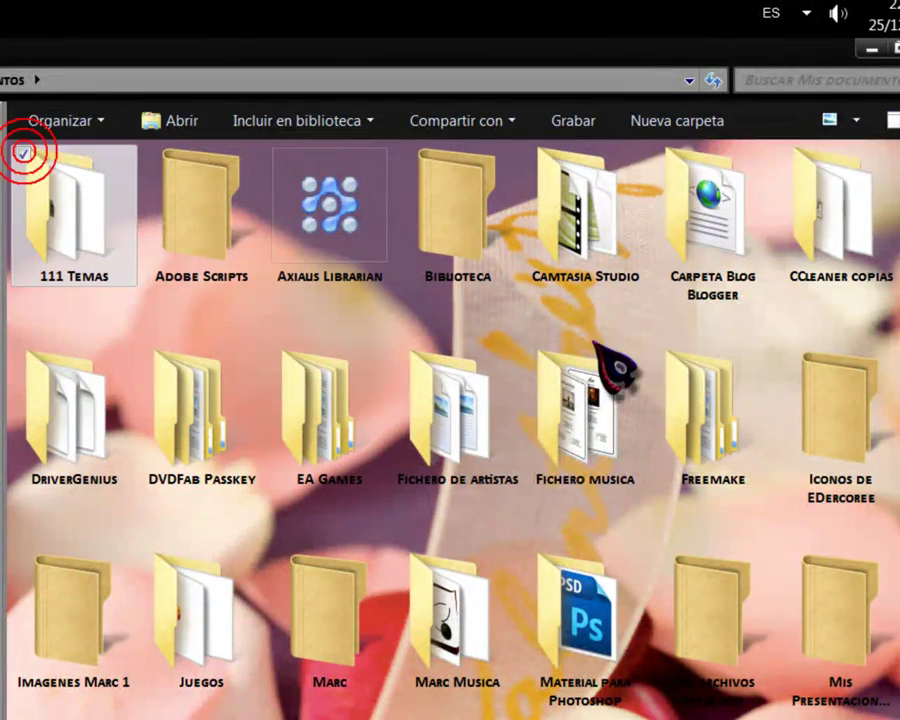
left_click(535, 357)
left_click(536, 559)
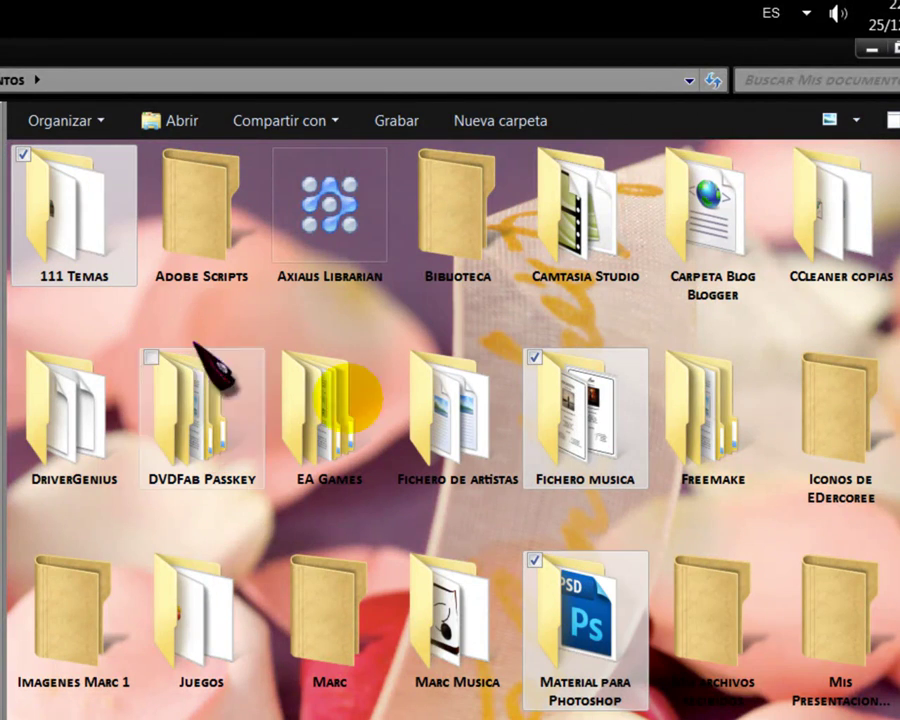
Step: Clear the check boxes of Material para Photoshop, Fichero musica and 111 Temas to deselect them
left_click(533, 561)
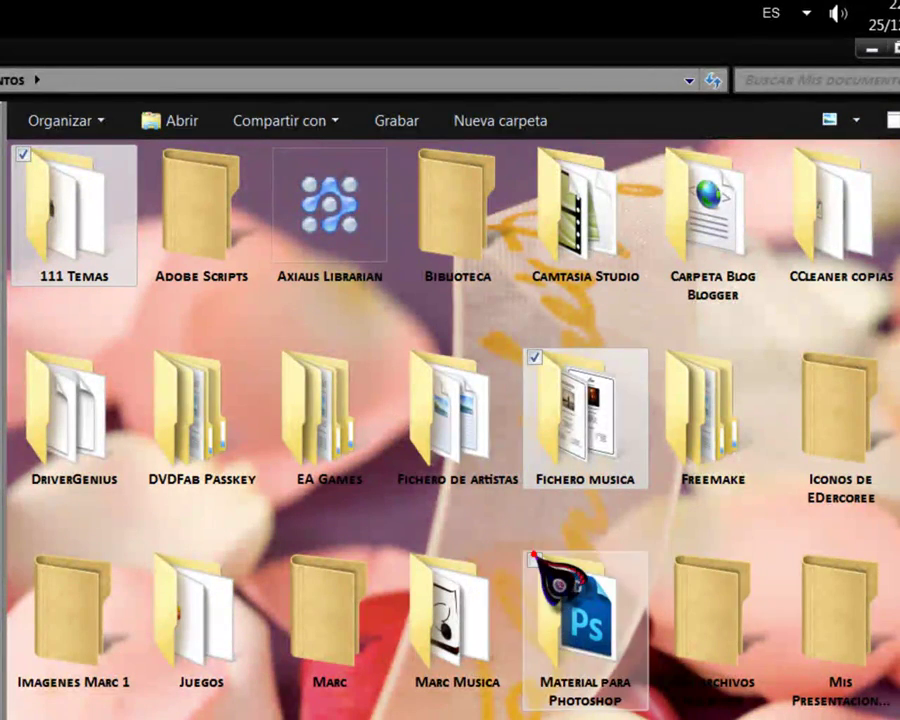
left_click(534, 357)
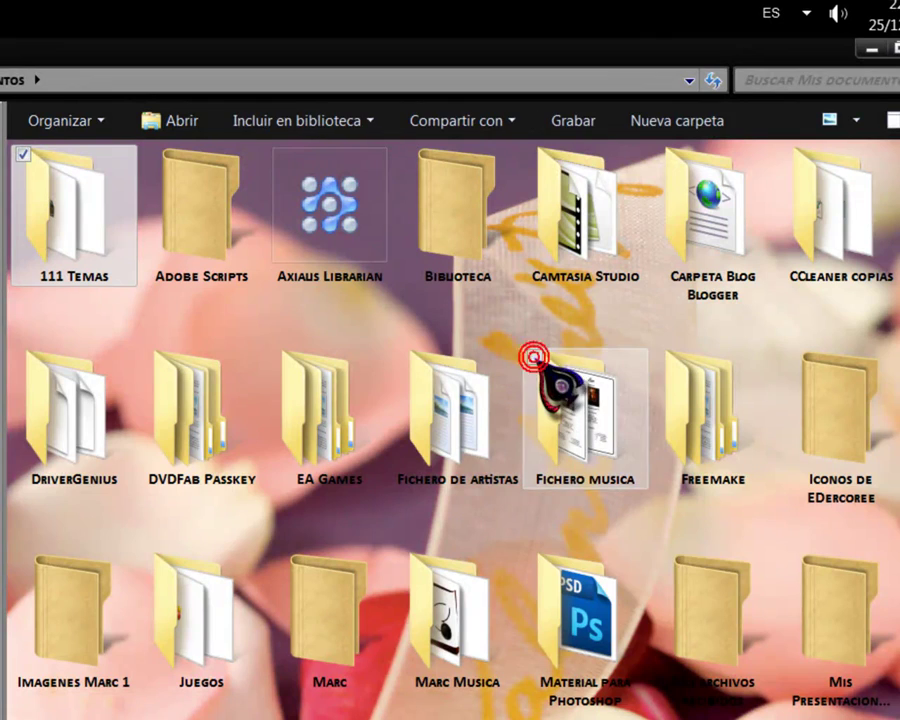
left_click(22, 153)
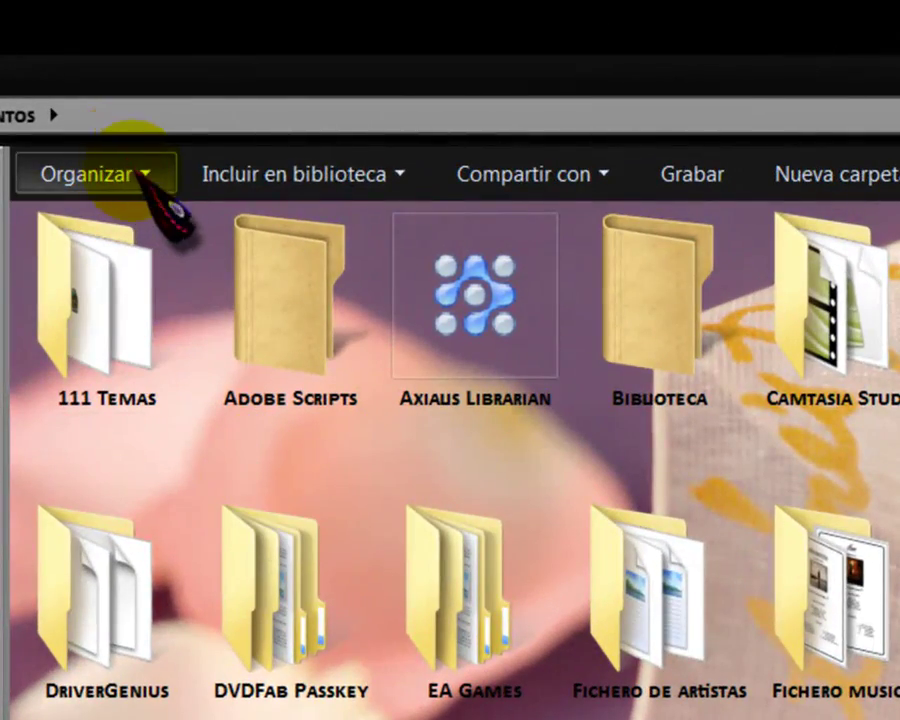
Step: Disable "Usar las casillas para seleccionar elementos" in the folder options and accept the change
left_click(145, 172)
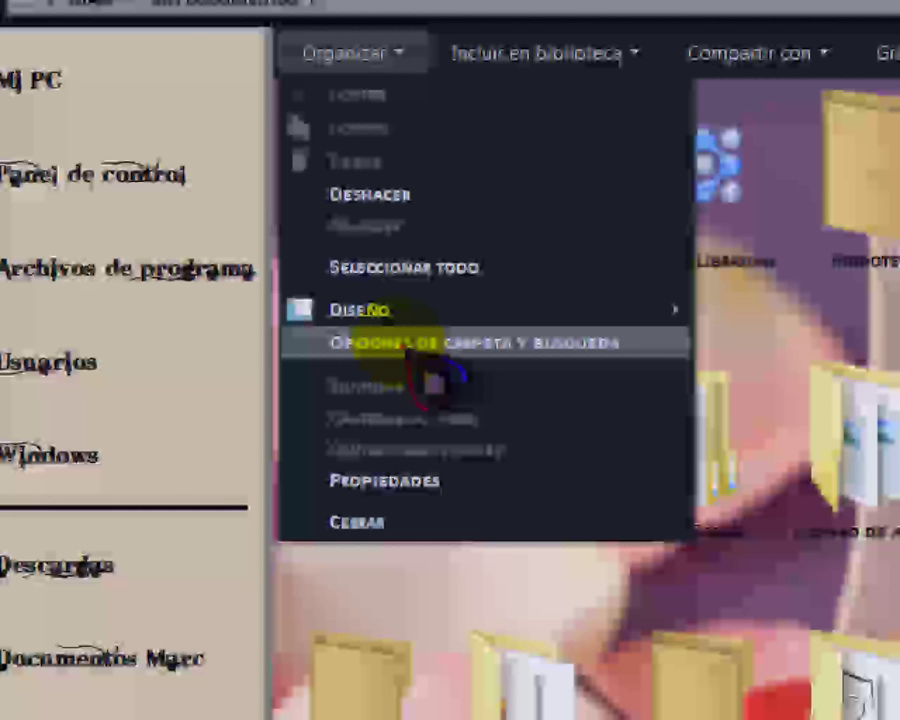
left_click(385, 342)
left_click_drag(617, 452, 614, 488)
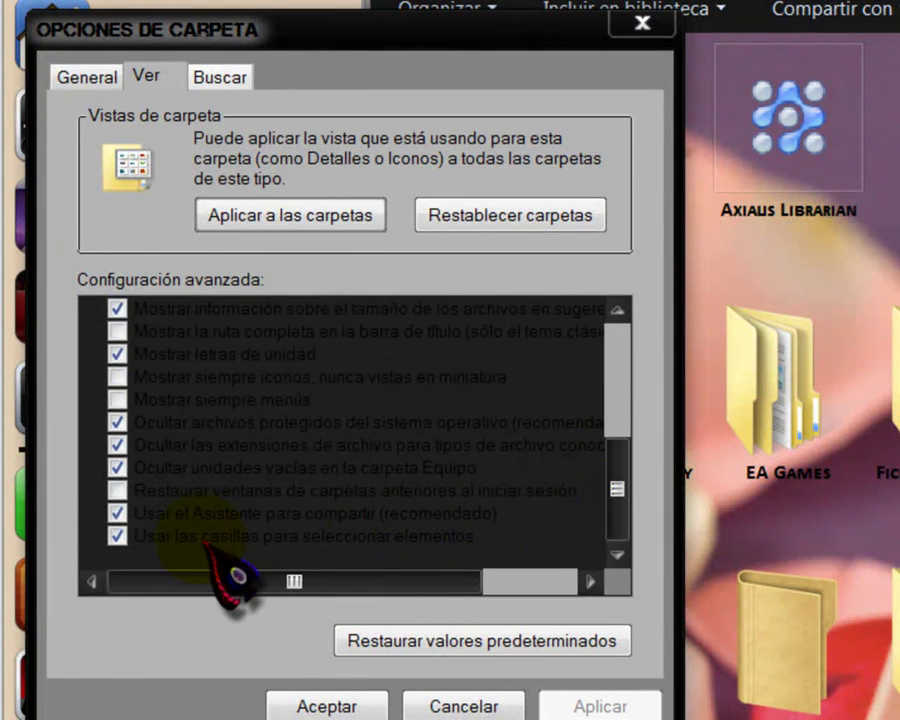
left_click(117, 536)
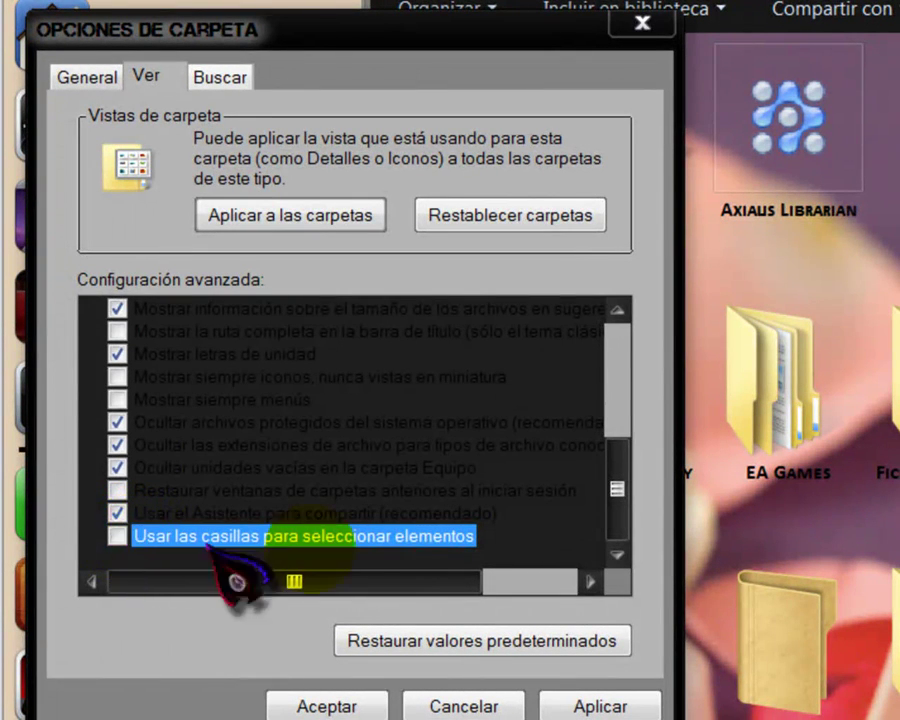
left_click(575, 706)
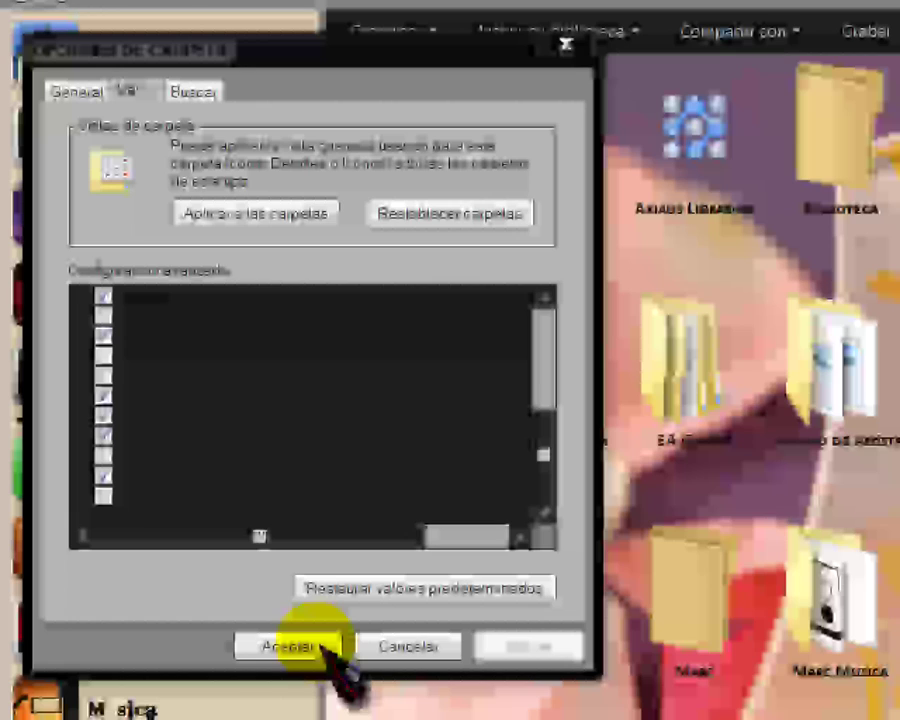
left_click(325, 648)
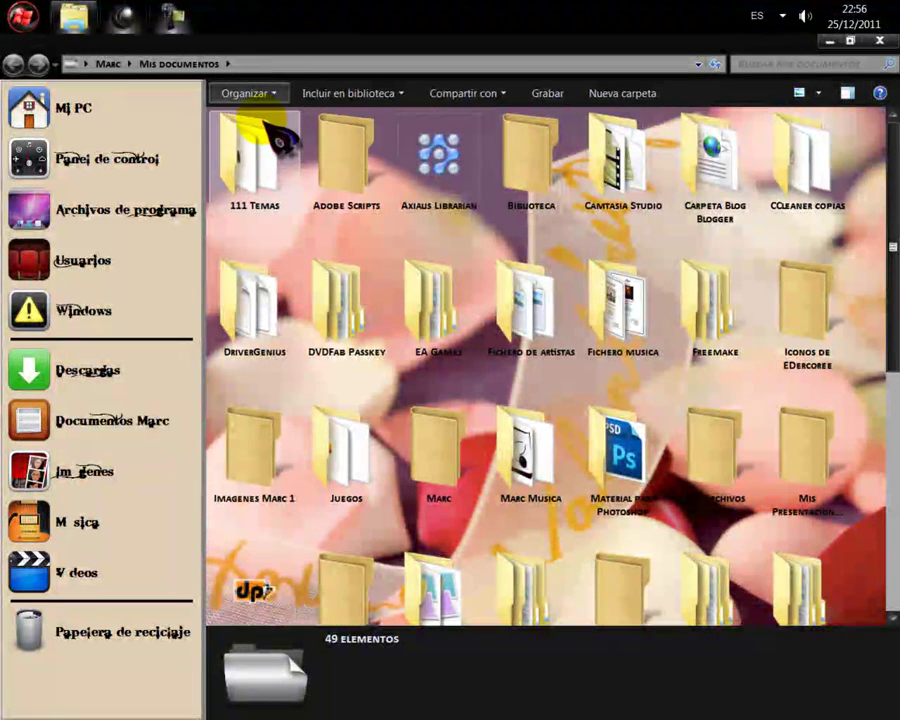
Step: Reopen the folder options, re-enable "Usar las casillas para seleccionar elementos" in the Ver settings, and apply and accept the change
left_click(248, 93)
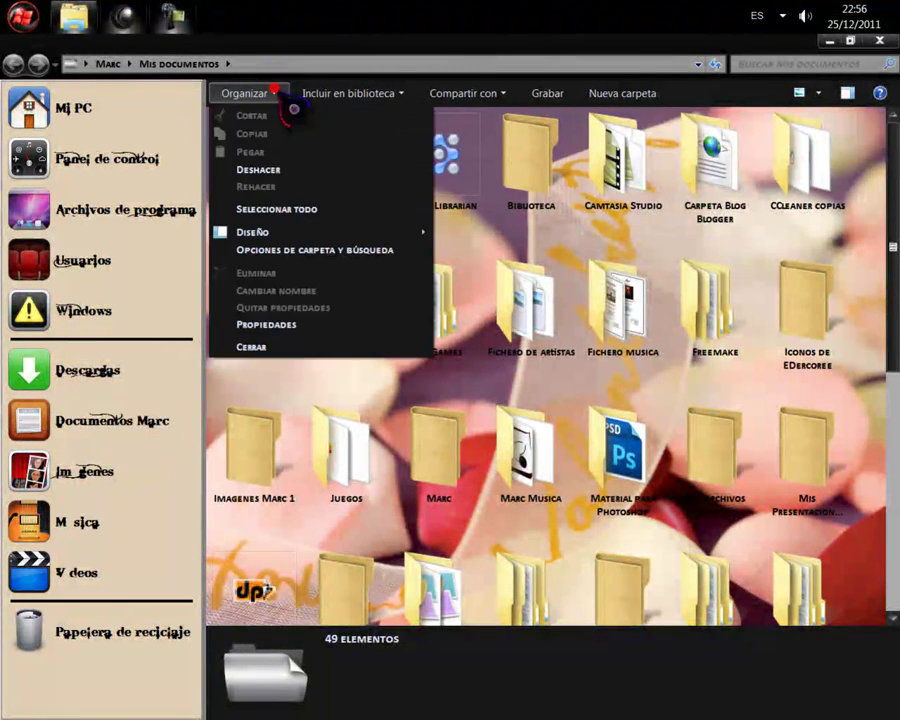
left_click(262, 250)
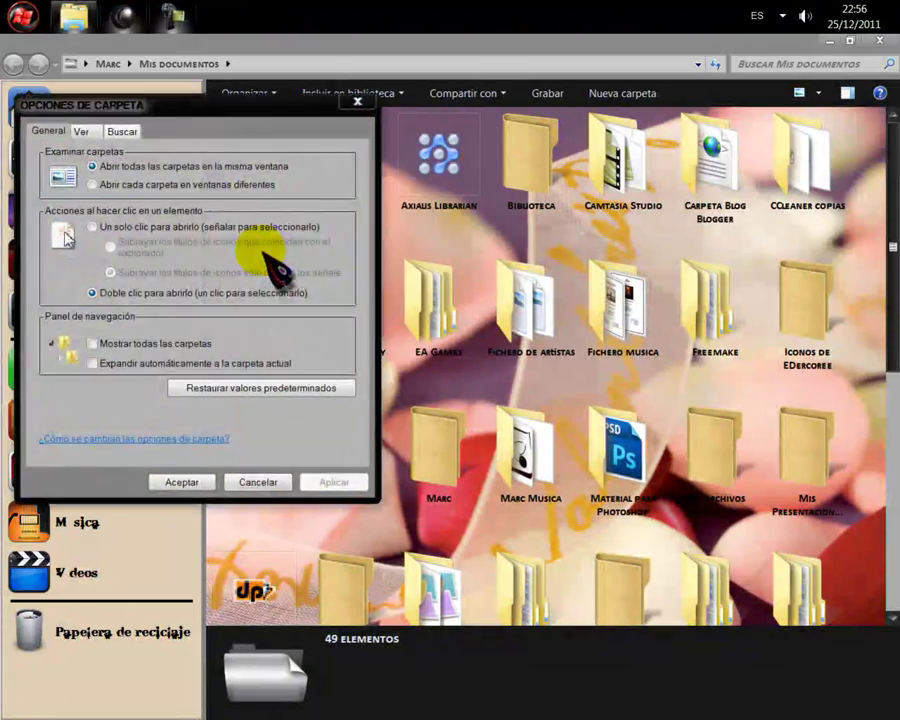
left_click(93, 130)
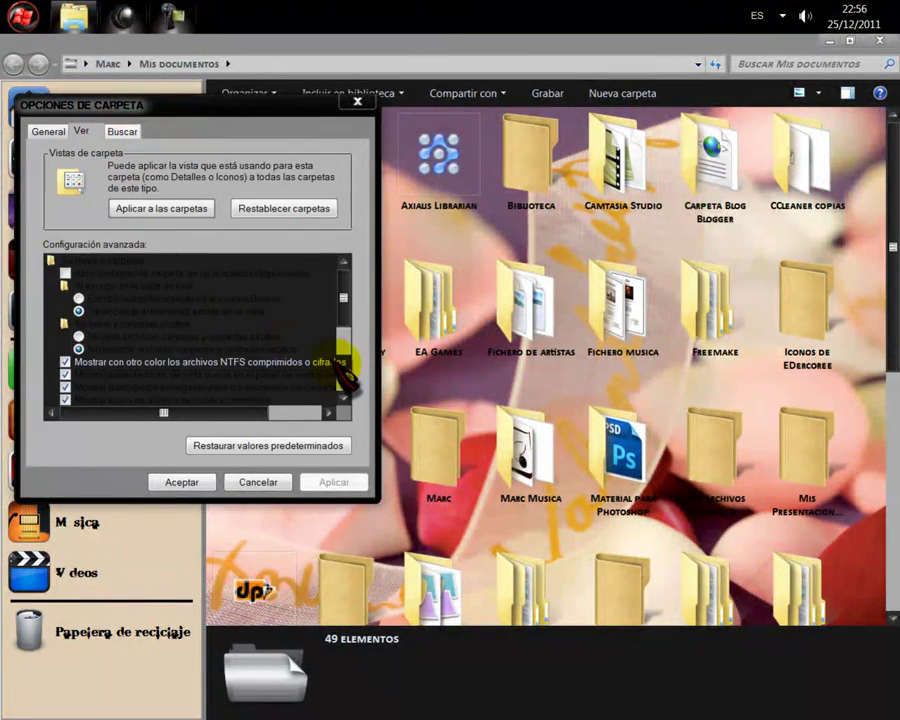
left_click_drag(341, 318, 354, 380)
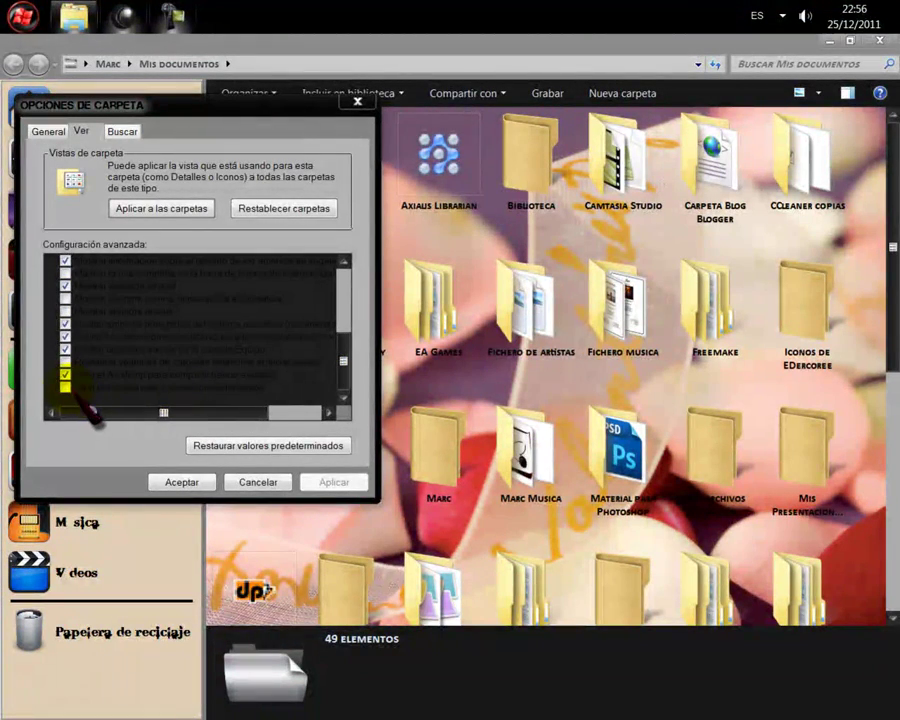
left_click(65, 387)
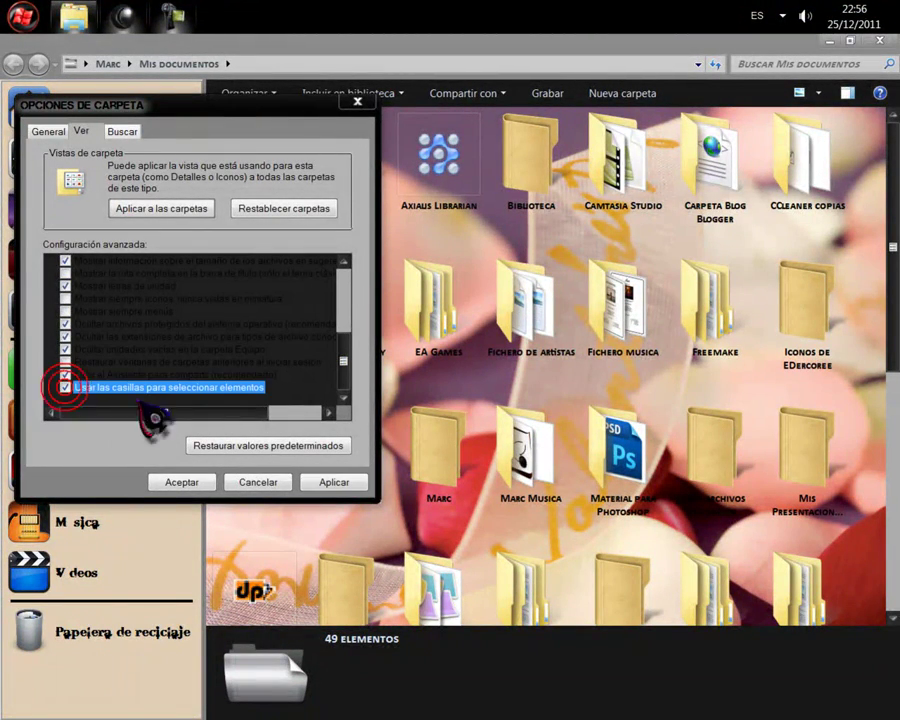
left_click(335, 485)
left_click(192, 484)
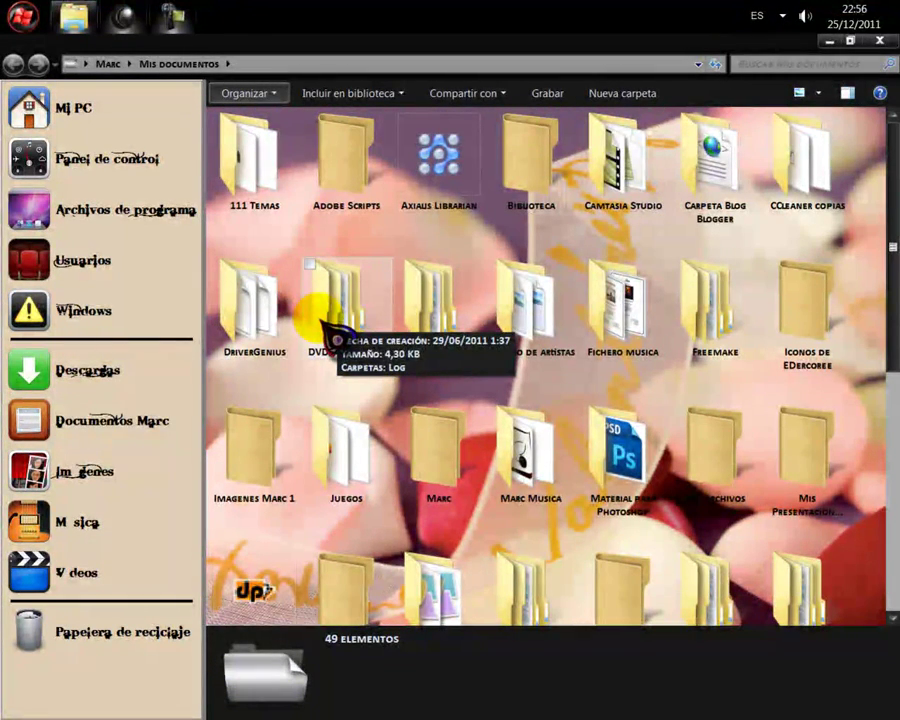
Step: Select the 111 Temas folder and deselect it with its check box, then minimize the folder window
mouse_move(280, 282)
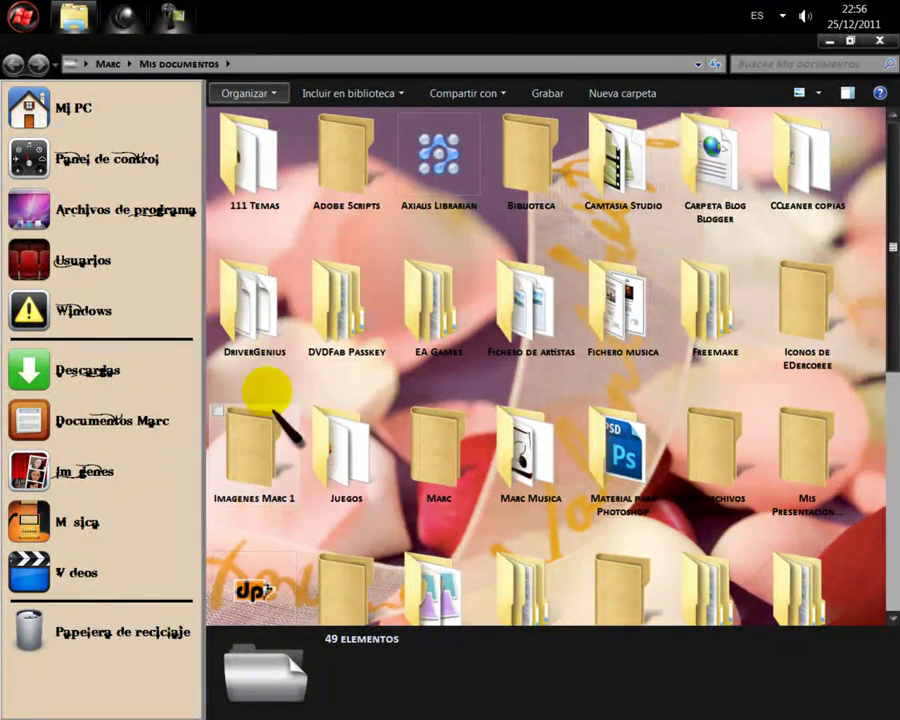
left_click(238, 150)
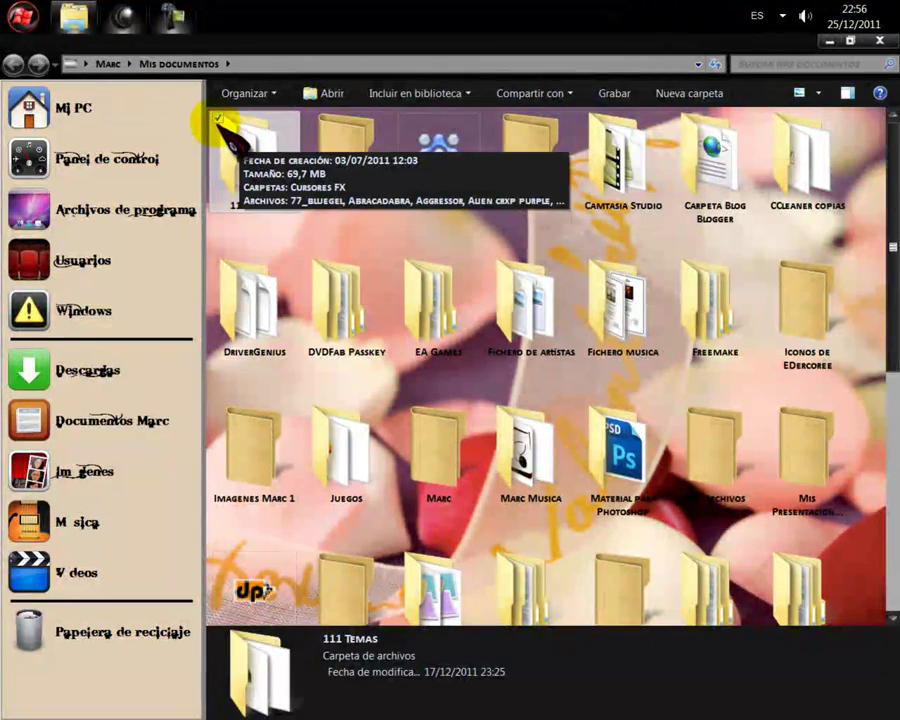
left_click(218, 120)
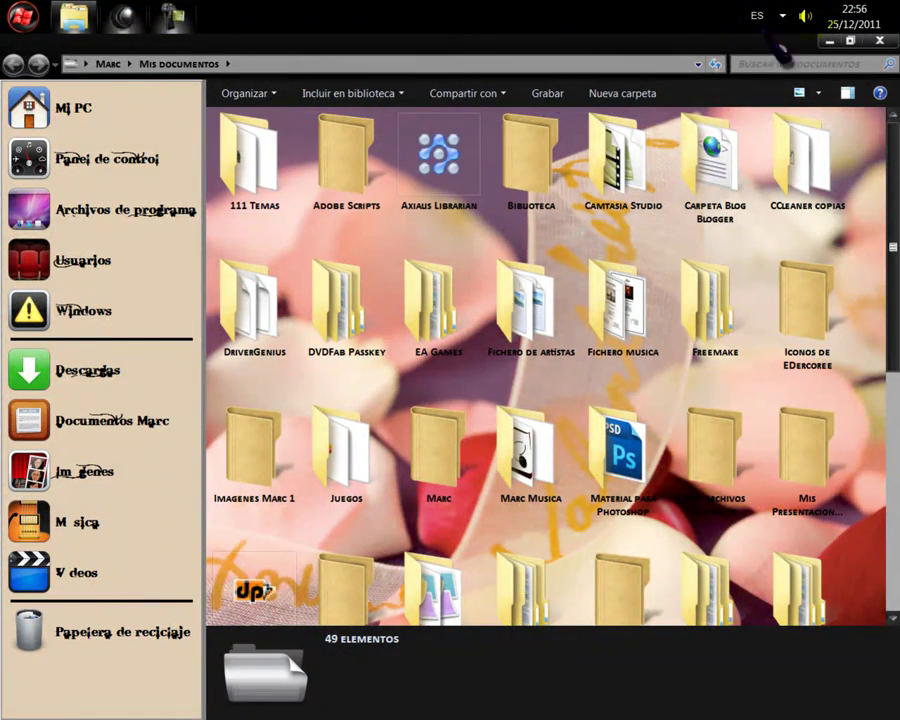
left_click(829, 41)
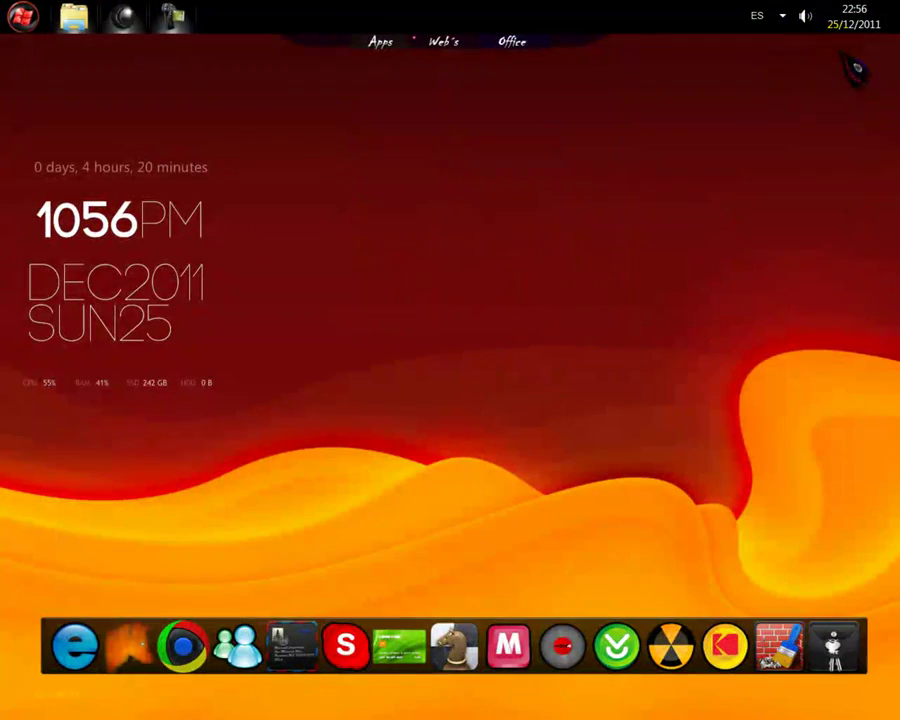